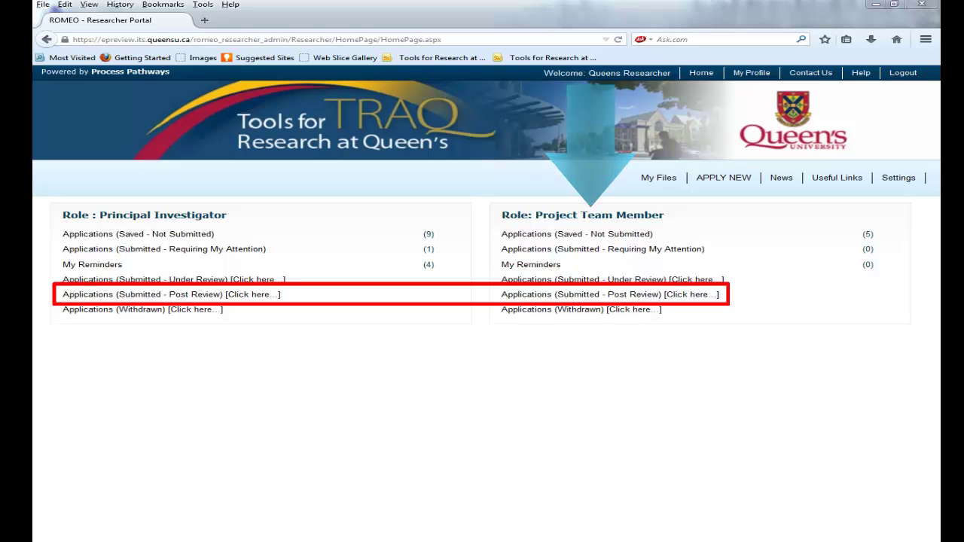
- Open the post-review applications and filter File No EqualTo 6012014, leaving Test NSERC - Strategic Projects
{"action": "left_click", "coordinate": [253, 295]}
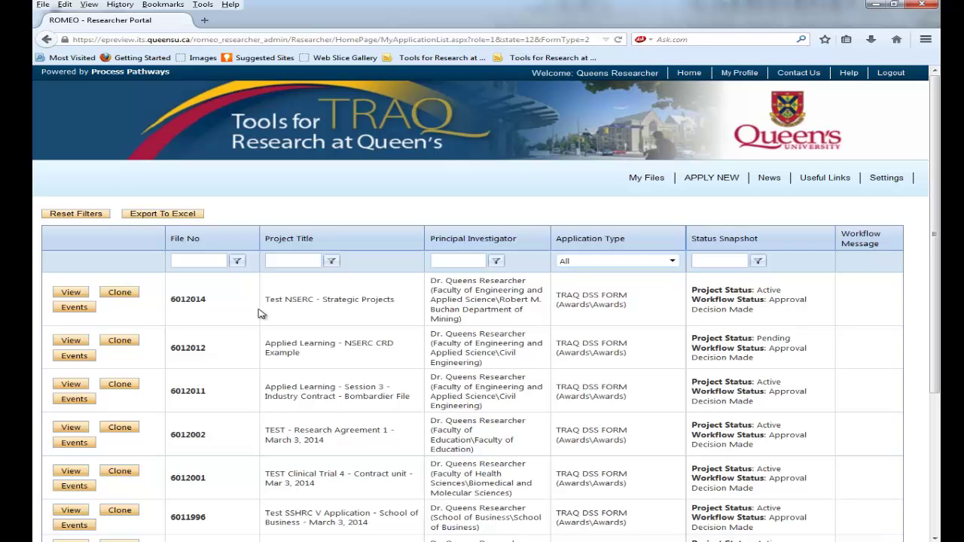
{"action": "left_click", "coordinate": [211, 263]}
{"action": "type", "text": "6012014"}
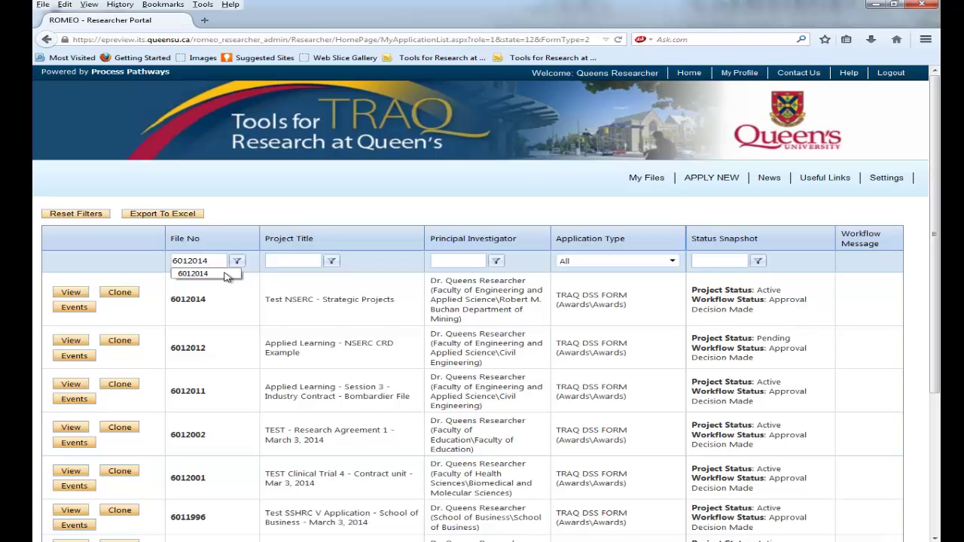
{"action": "left_click", "coordinate": [236, 260]}
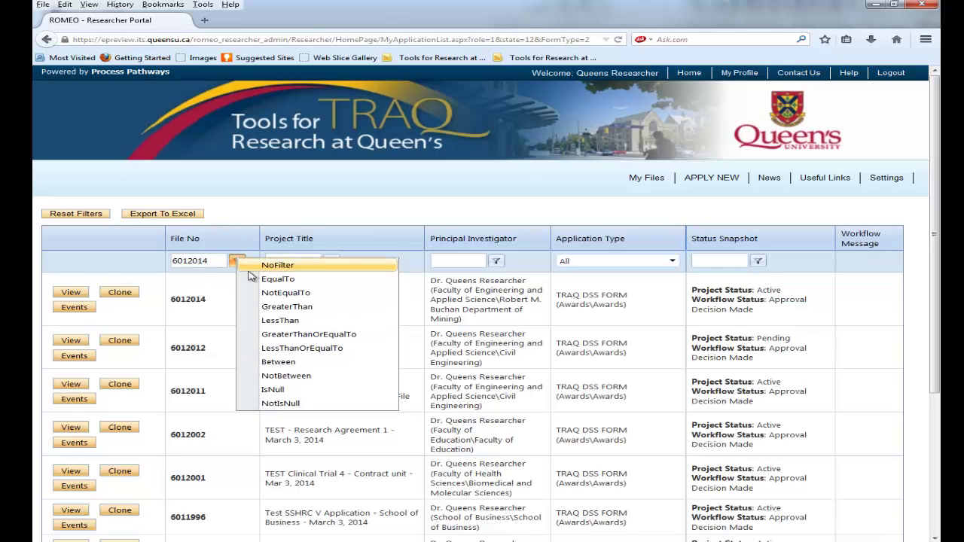
{"action": "left_click", "coordinate": [254, 280]}
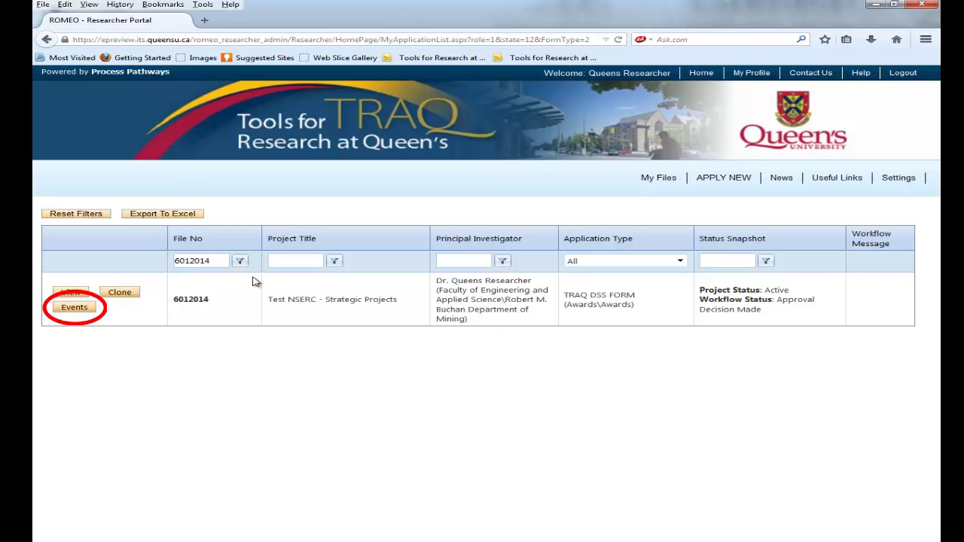
- Open the events for file 6012014 and browse Create New Event, Saved Events and Submitted Events
{"action": "left_click", "coordinate": [80, 310]}
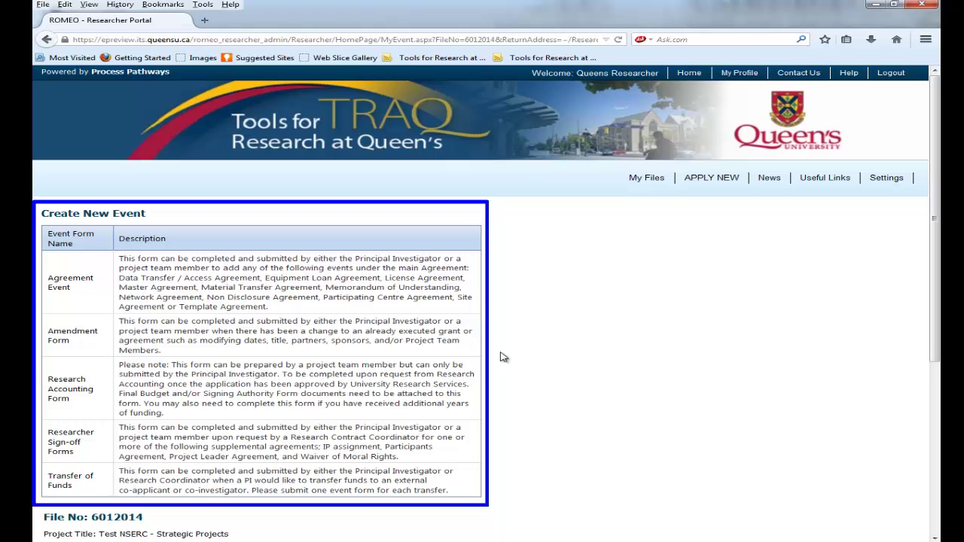
{"action": "scroll", "coordinate": [501, 357], "scroll_direction": "down", "scroll_amount": 5}
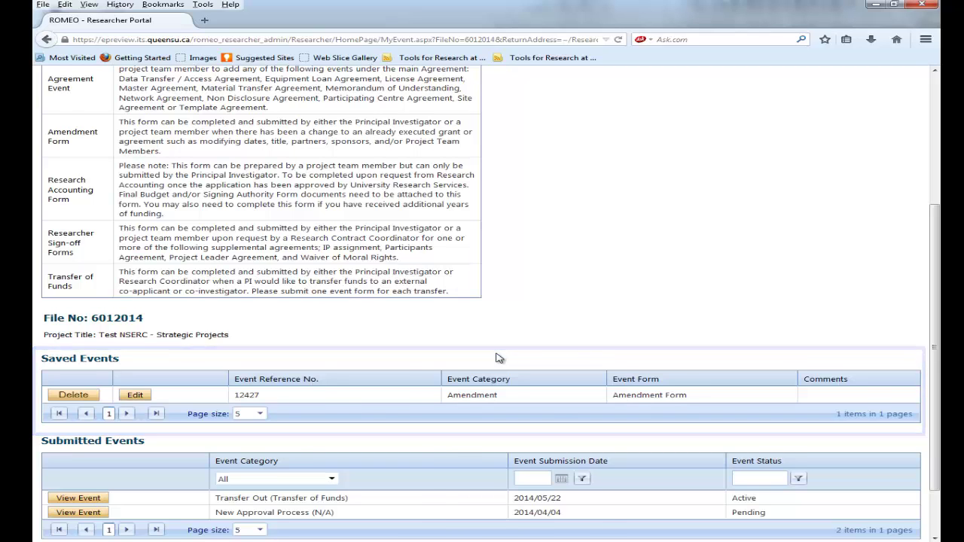
{"action": "scroll", "coordinate": [495, 359], "scroll_direction": "down", "scroll_amount": 2}
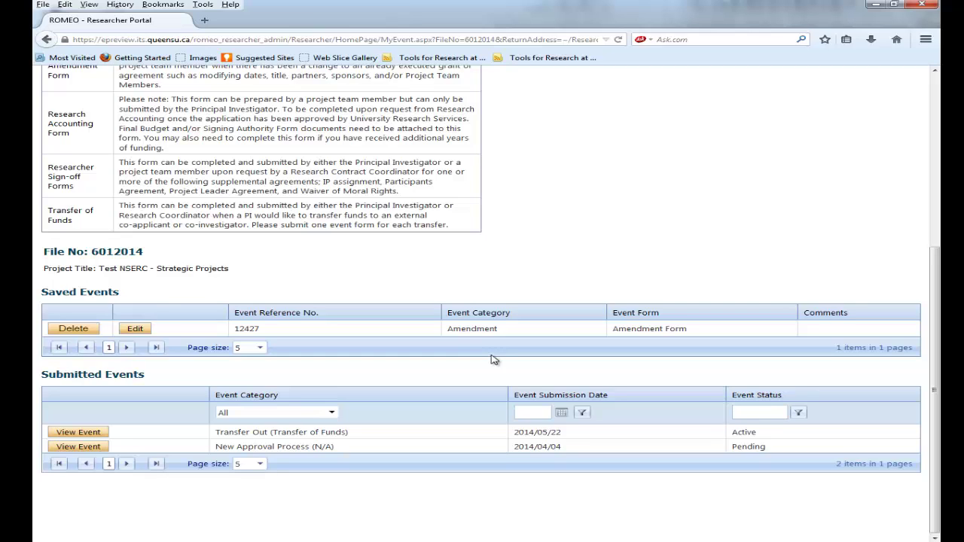
{"action": "scroll", "coordinate": [493, 360], "scroll_direction": "up", "scroll_amount": 5}
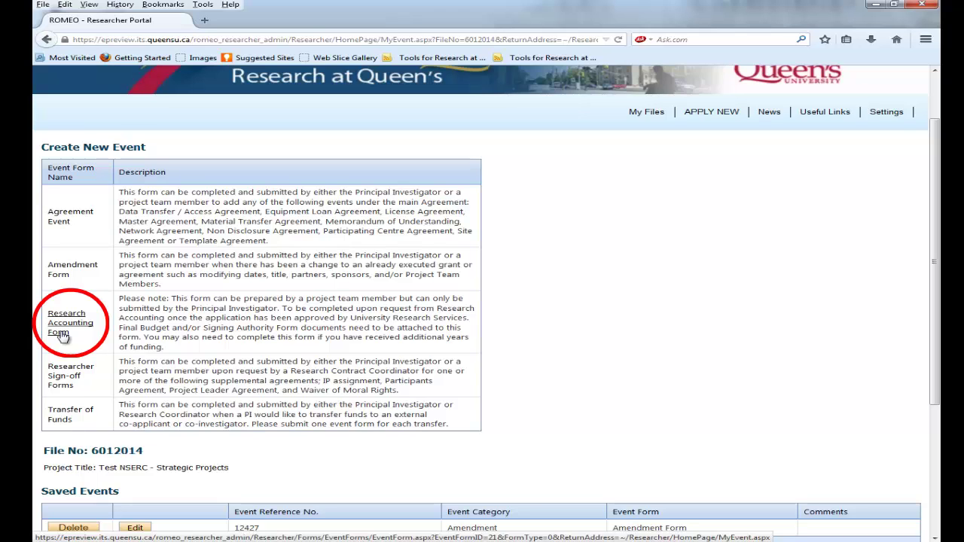
- Start a Research Accounting Form event, answering YES to 1.1 and 1.2 and Firm to 1.3
{"action": "left_click", "coordinate": [62, 336]}
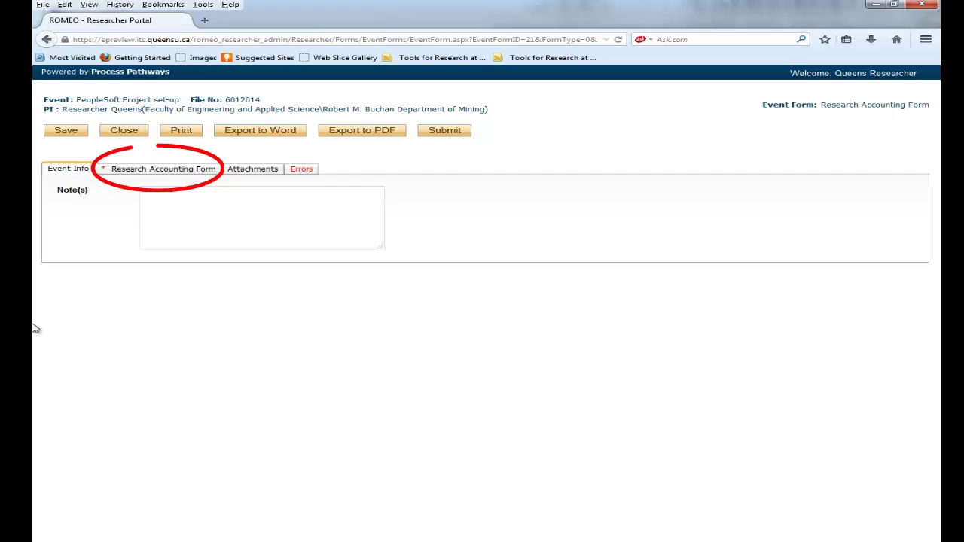
{"action": "left_click", "coordinate": [128, 172]}
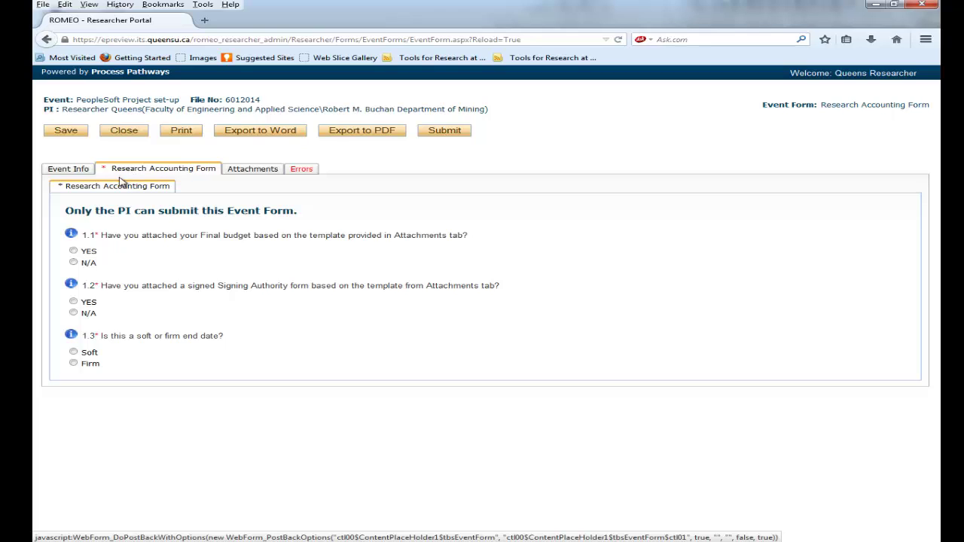
{"action": "left_click", "coordinate": [74, 251]}
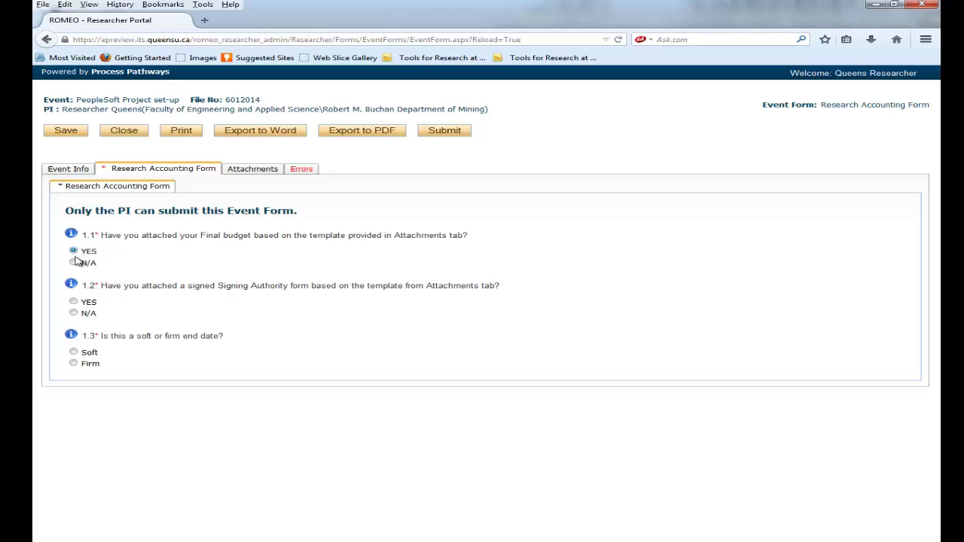
{"action": "left_click", "coordinate": [74, 302]}
{"action": "left_click", "coordinate": [74, 364]}
{"action": "mouse_move", "coordinate": [73, 338]}
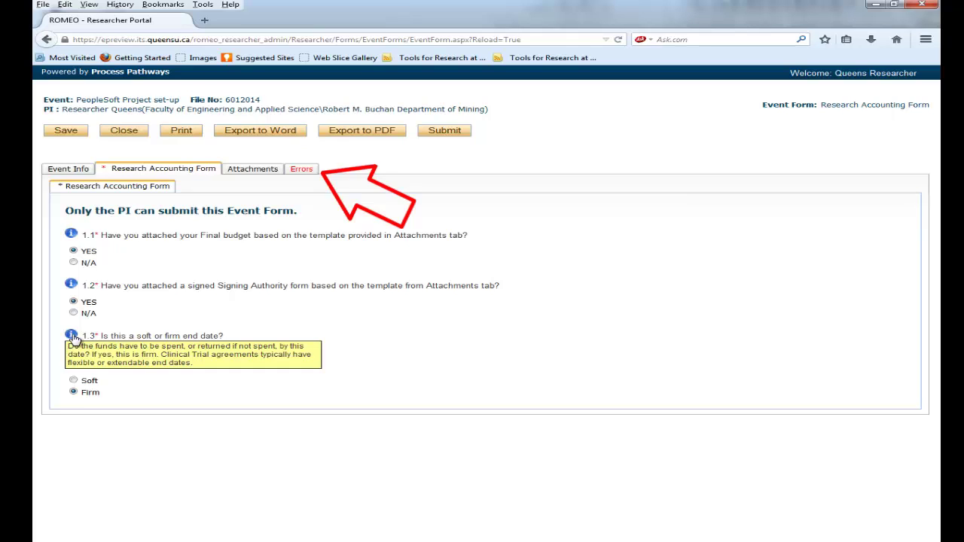
- Save the event form and view its Attachments with the signing authority and budget templates
{"action": "left_click", "coordinate": [73, 134]}
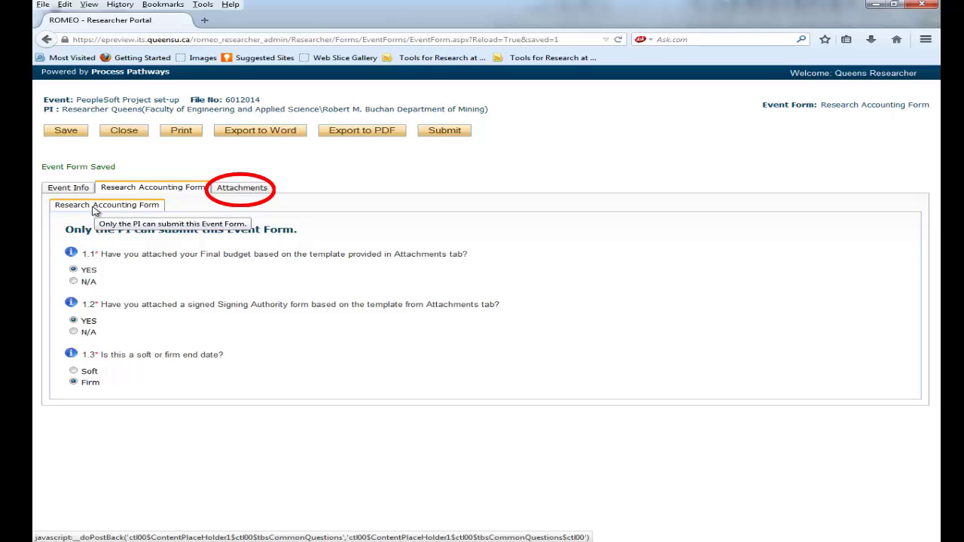
{"action": "left_click", "coordinate": [228, 191]}
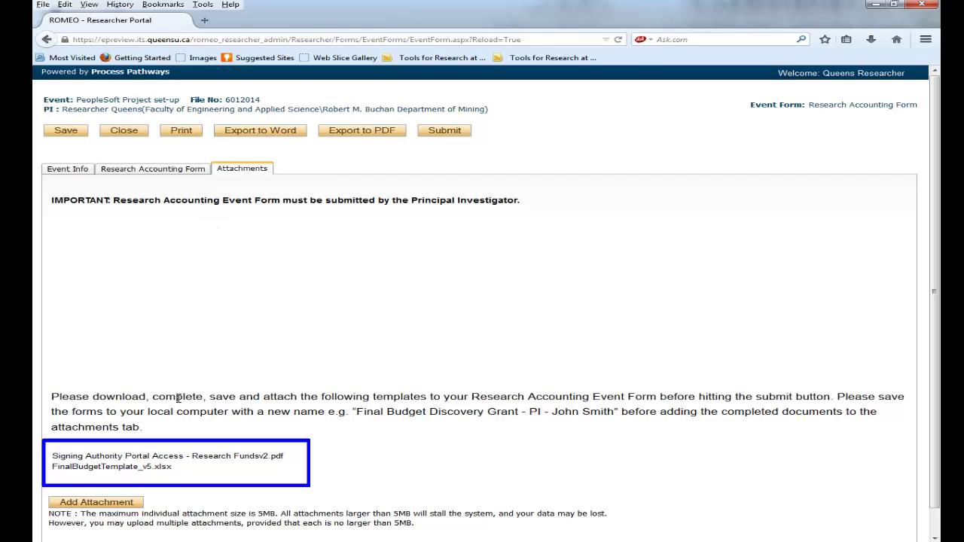
- Download the FinalBudgetTemplate_v5.xlsx template and open it in Excel
{"action": "left_click", "coordinate": [147, 467]}
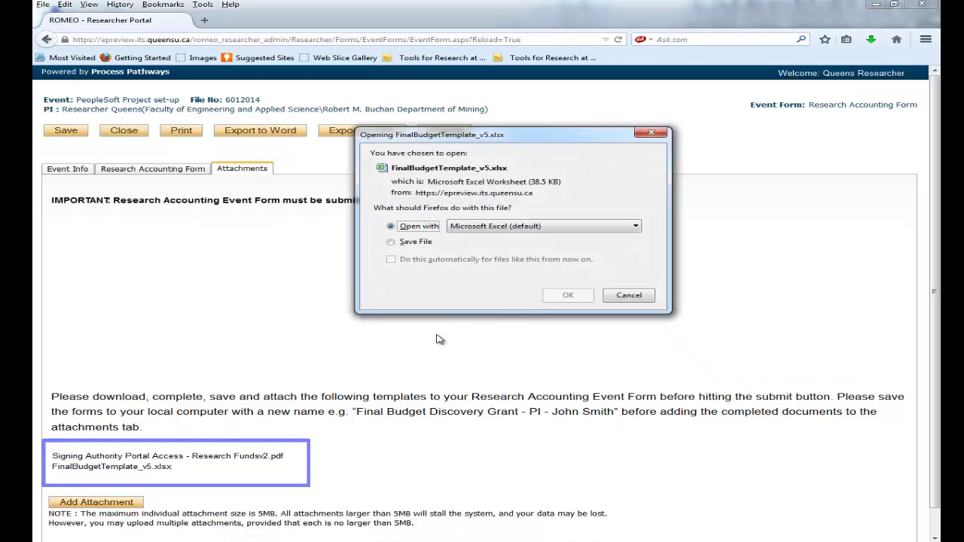
{"action": "left_click", "coordinate": [574, 293]}
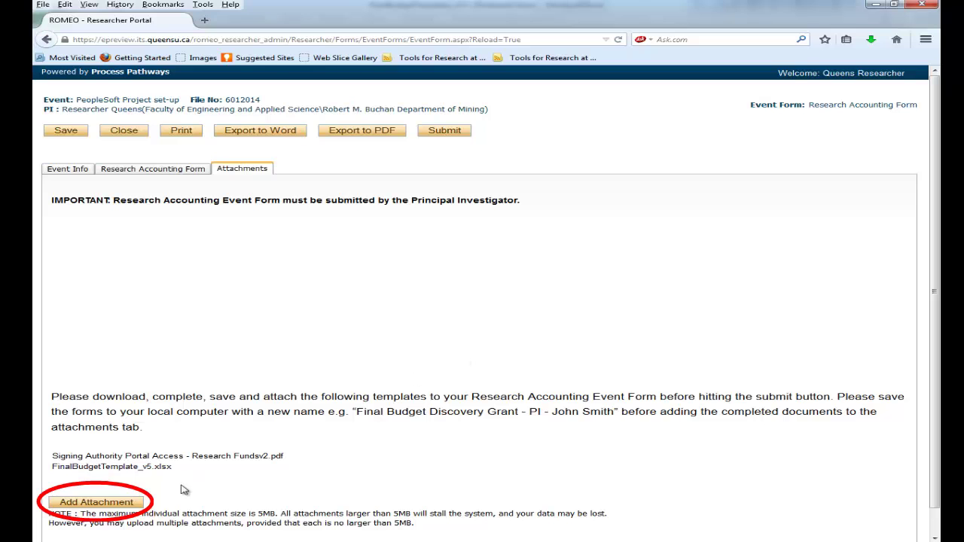
- Attach the final budget spreadsheet as a Budget document with version date 2014/06/10
{"action": "left_click", "coordinate": [103, 505]}
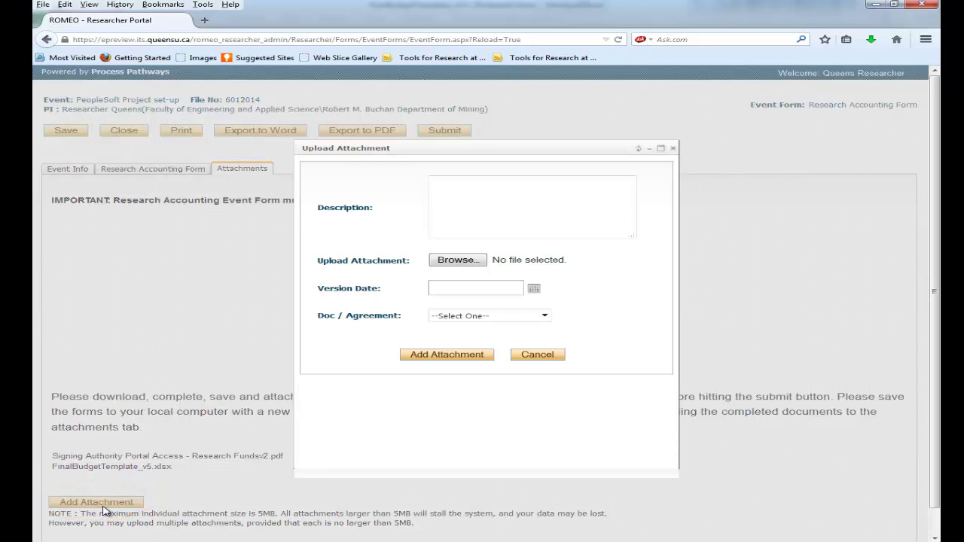
{"action": "left_click", "coordinate": [447, 262]}
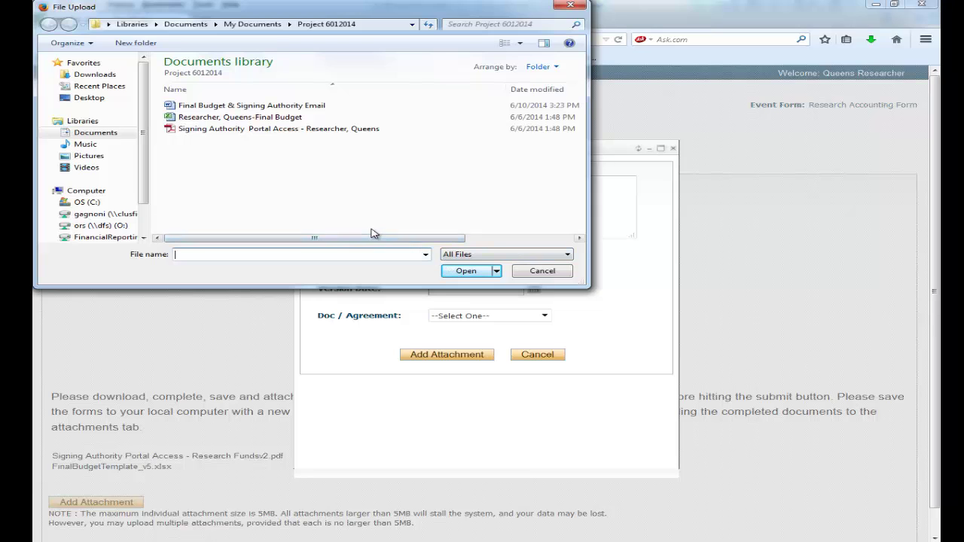
{"action": "double_click", "coordinate": [230, 121]}
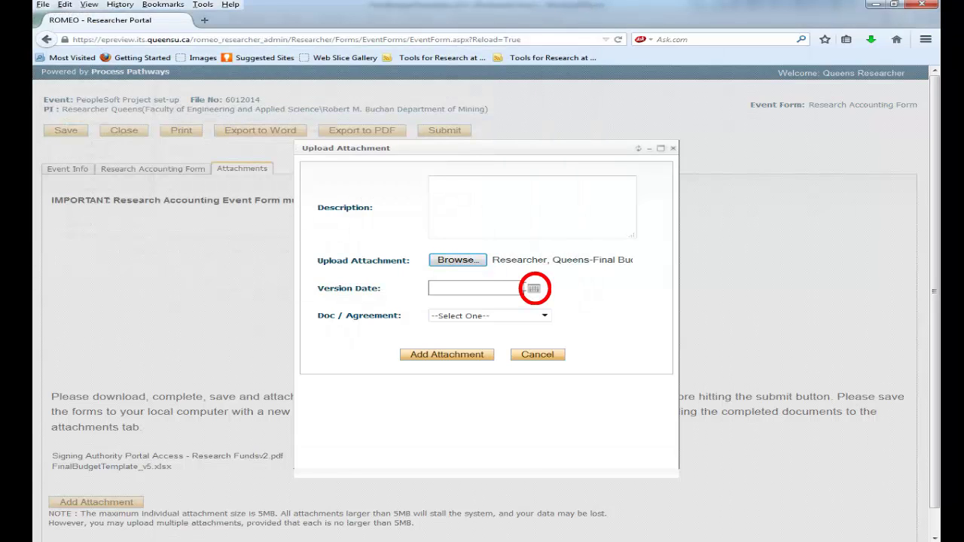
{"action": "left_click", "coordinate": [533, 290]}
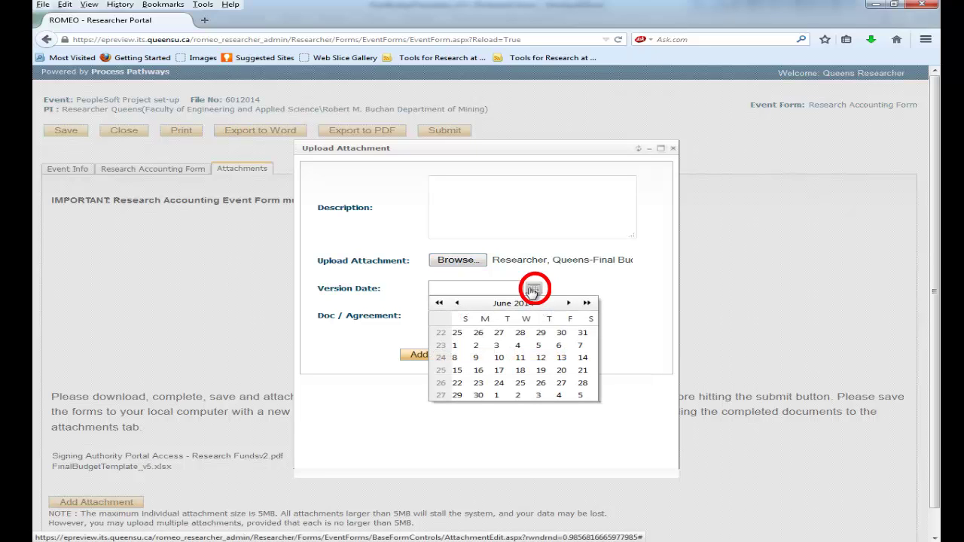
{"action": "left_click", "coordinate": [498, 358]}
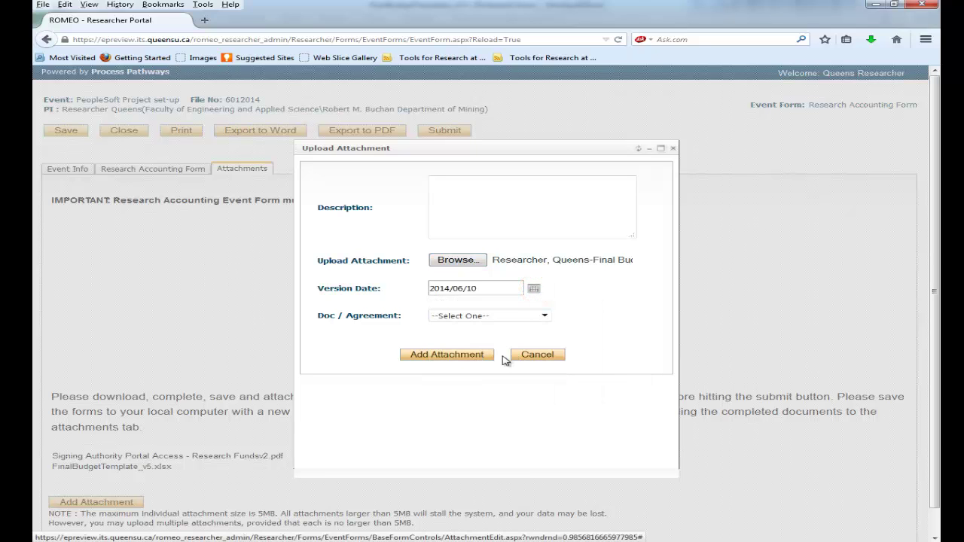
{"action": "left_click", "coordinate": [546, 319]}
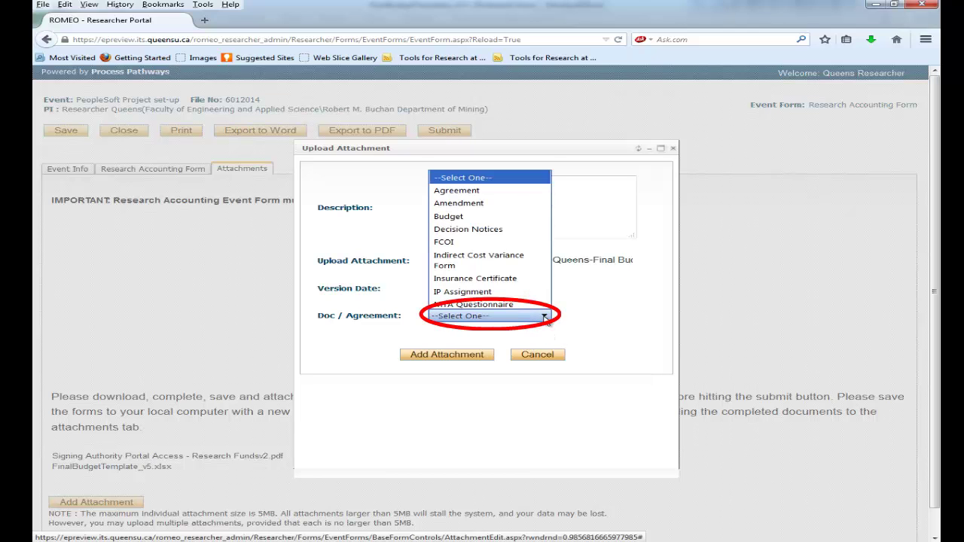
{"action": "left_click", "coordinate": [469, 214]}
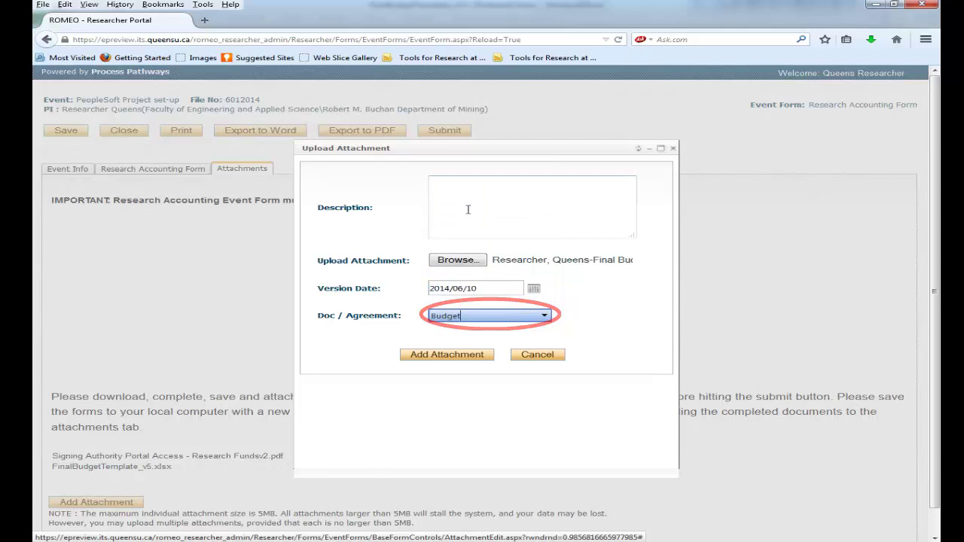
{"action": "left_click", "coordinate": [455, 361]}
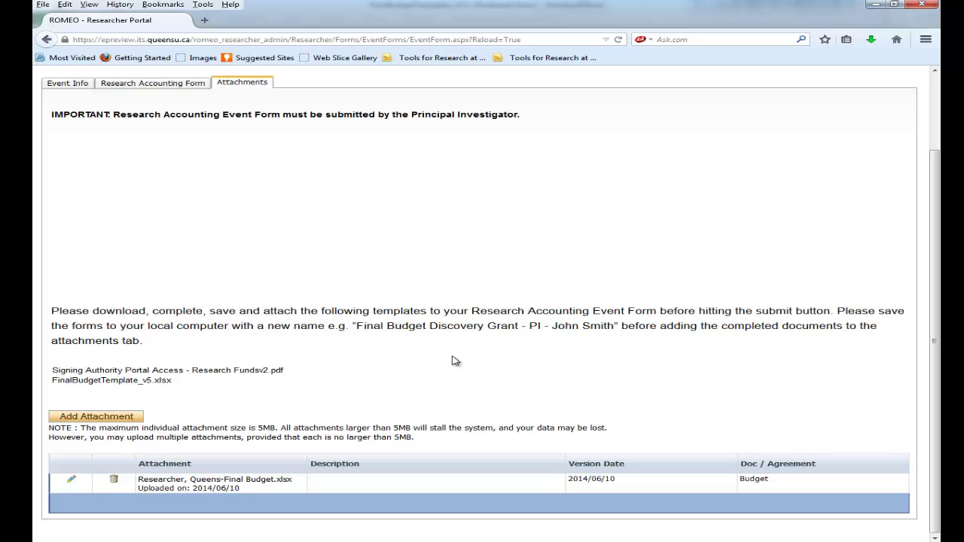
- Scroll back up to the Save/Submit bar after checking the uploaded budget attachment
{"action": "scroll", "coordinate": [454, 361], "scroll_direction": "up", "scroll_amount": 2}
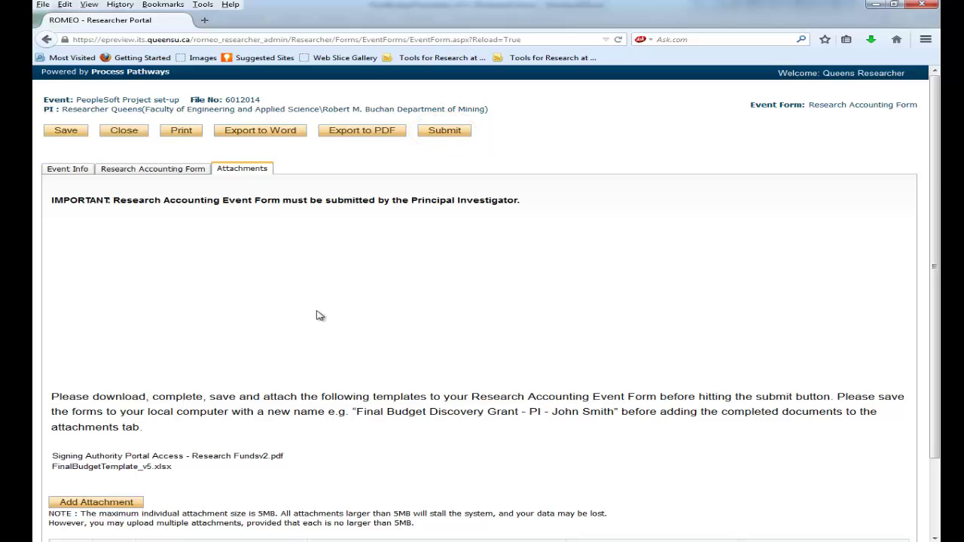
- Save the form and locate event 12433 under Saved Events for file 6012014
{"action": "left_click", "coordinate": [69, 133]}
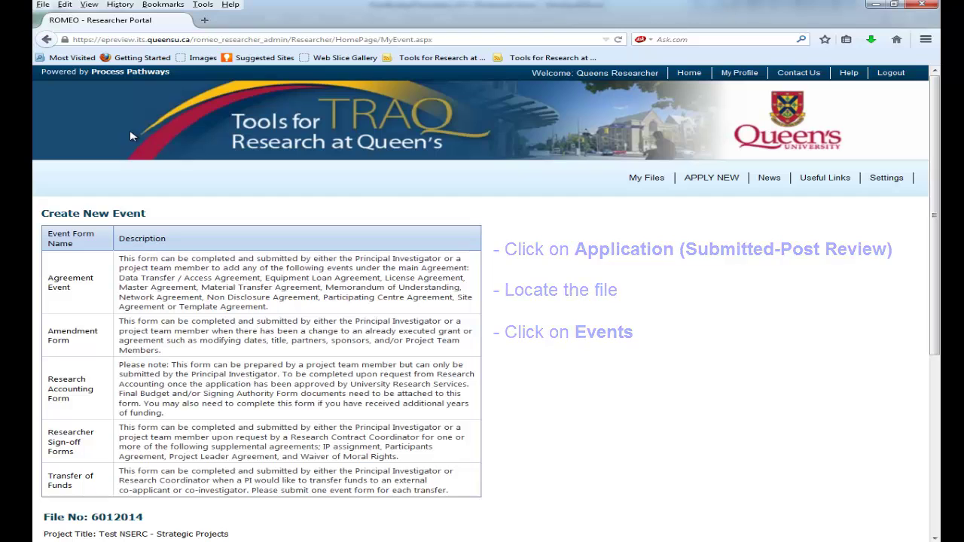
{"action": "scroll", "coordinate": [132, 137], "scroll_direction": "down", "scroll_amount": 1}
{"action": "scroll", "coordinate": [136, 137], "scroll_direction": "down", "scroll_amount": 4}
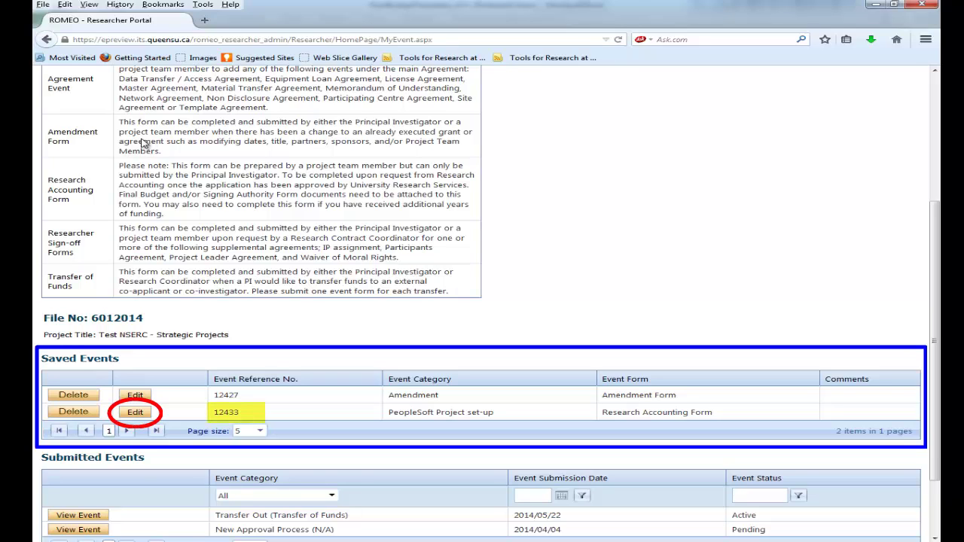
- Reopen saved event 12433, review its answers, submit it, and confirm it under Submitted Events
{"action": "left_click", "coordinate": [132, 414]}
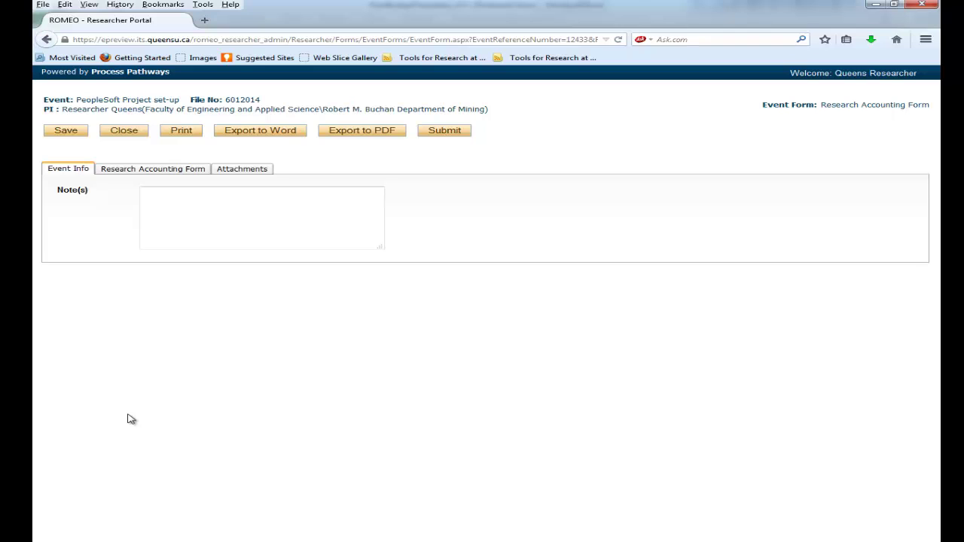
{"action": "left_click", "coordinate": [161, 171]}
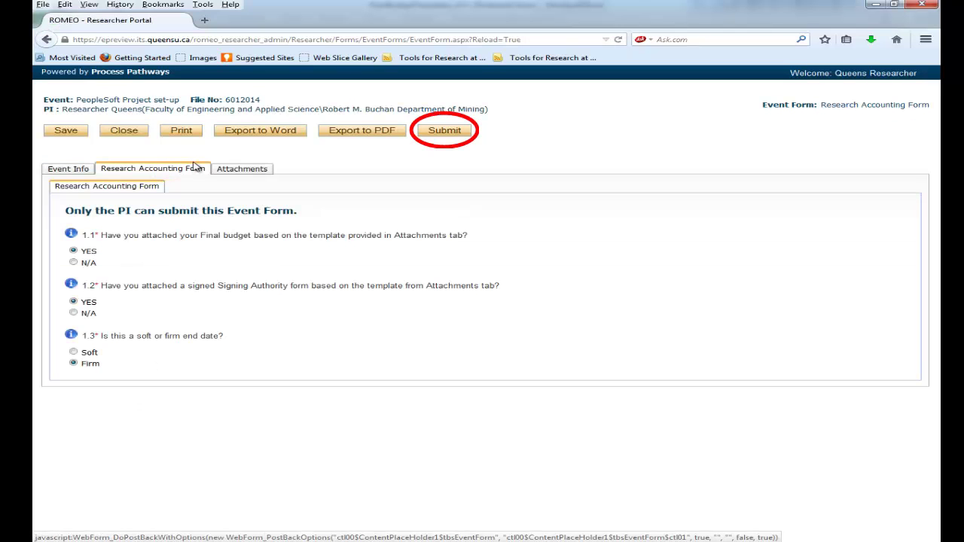
{"action": "left_click", "coordinate": [235, 170]}
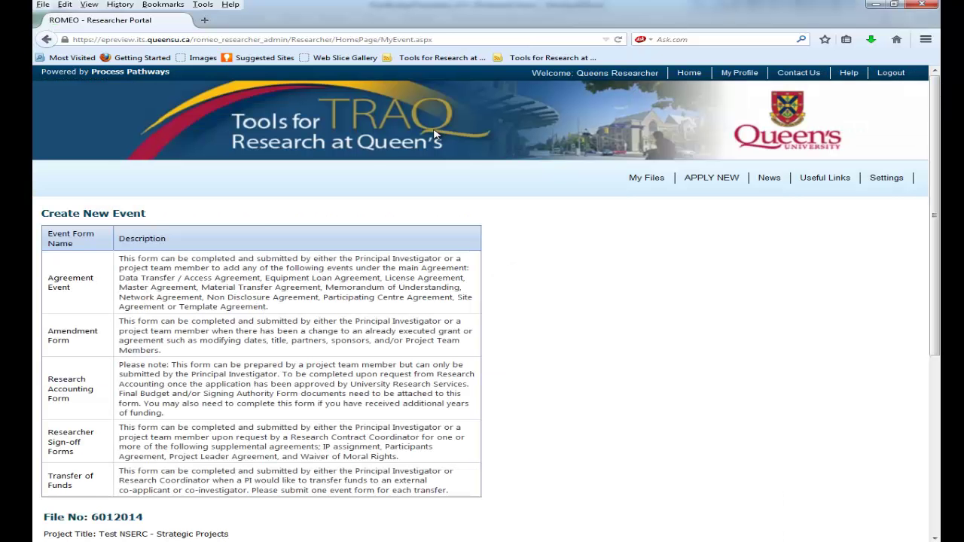
{"action": "scroll", "coordinate": [434, 133], "scroll_direction": "down", "scroll_amount": 6}
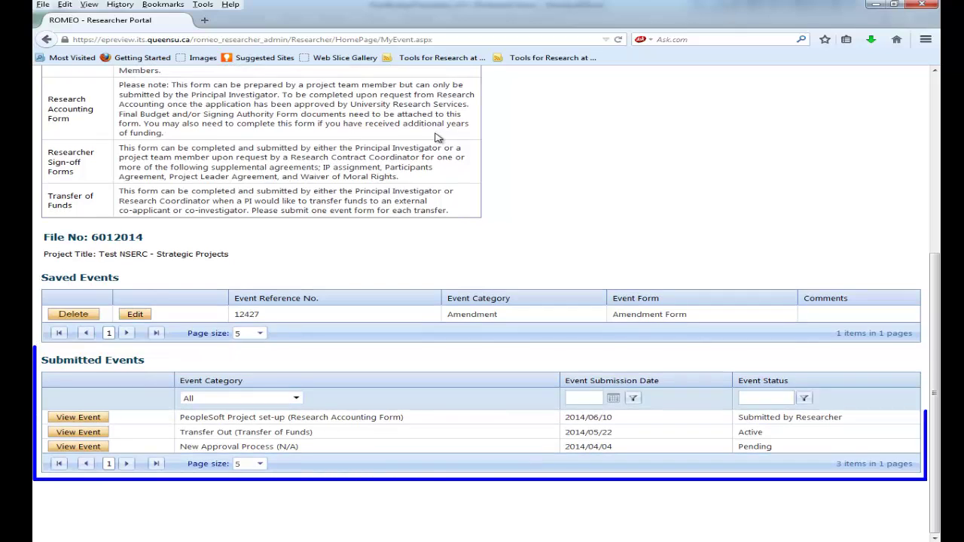